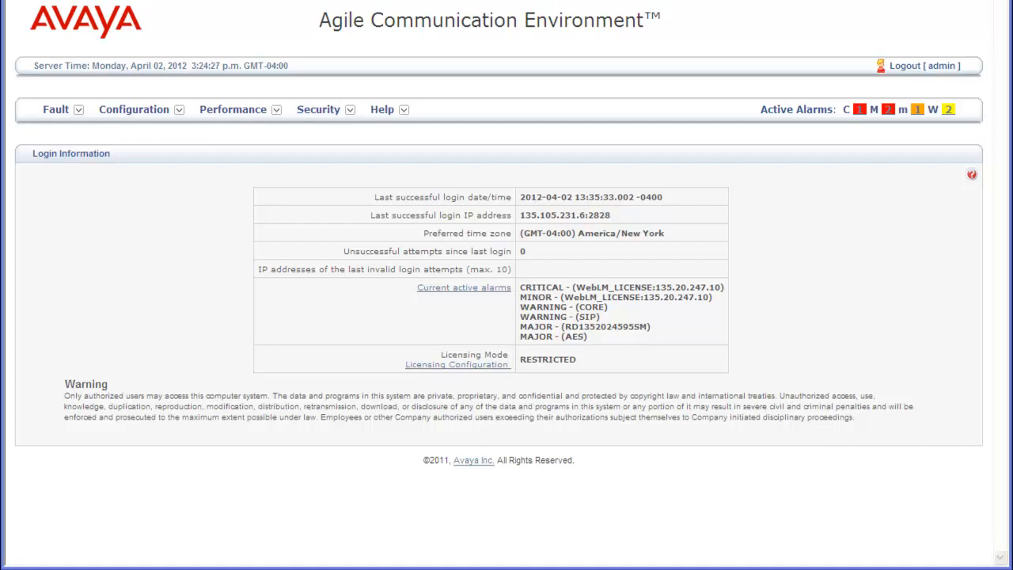
- Open Security > Global Security Settings to show the Password Policy rules
{"action": "left_click", "coordinate": [340, 115]}
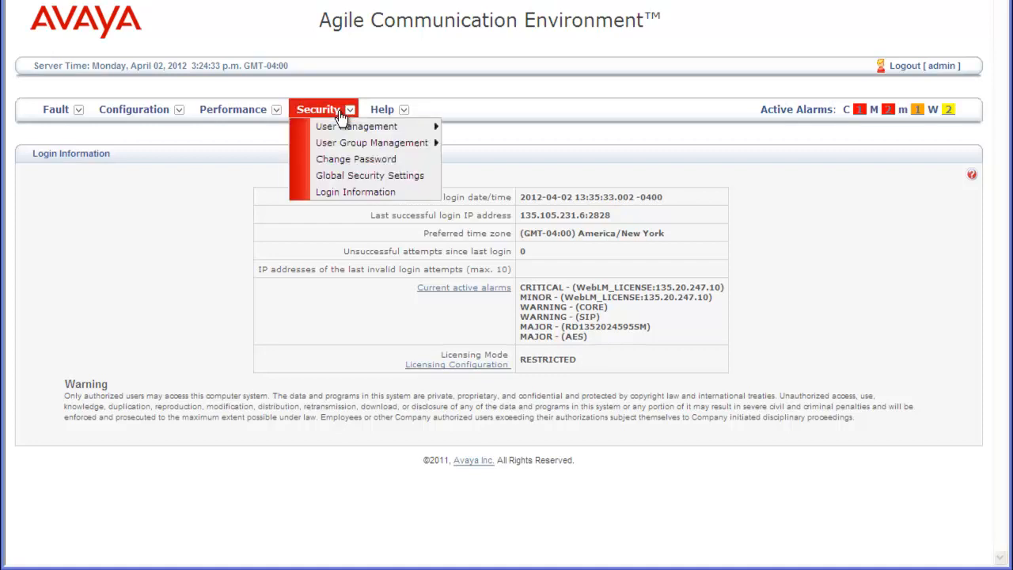
{"action": "left_click", "coordinate": [380, 177]}
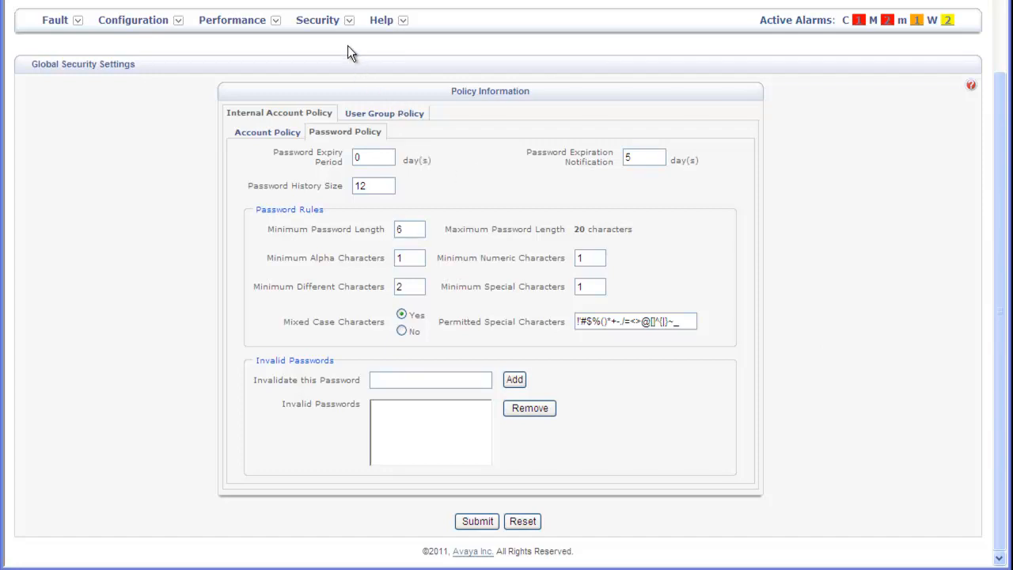
- Start a new user, enter the user ID and password, and require a password change at next logon
{"action": "left_click", "coordinate": [321, 24]}
{"action": "mouse_move", "coordinate": [375, 40]}
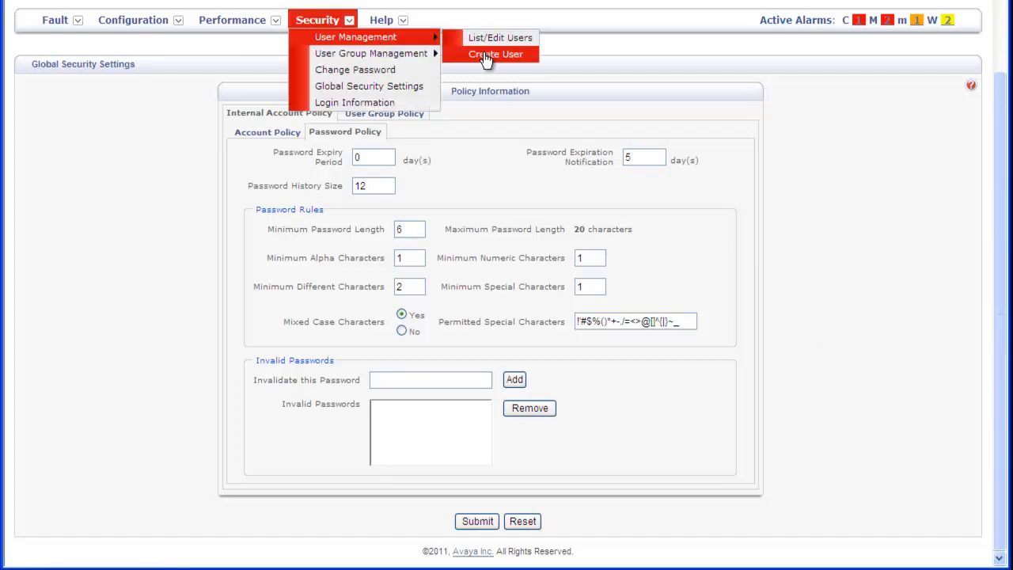
{"action": "left_click", "coordinate": [486, 56]}
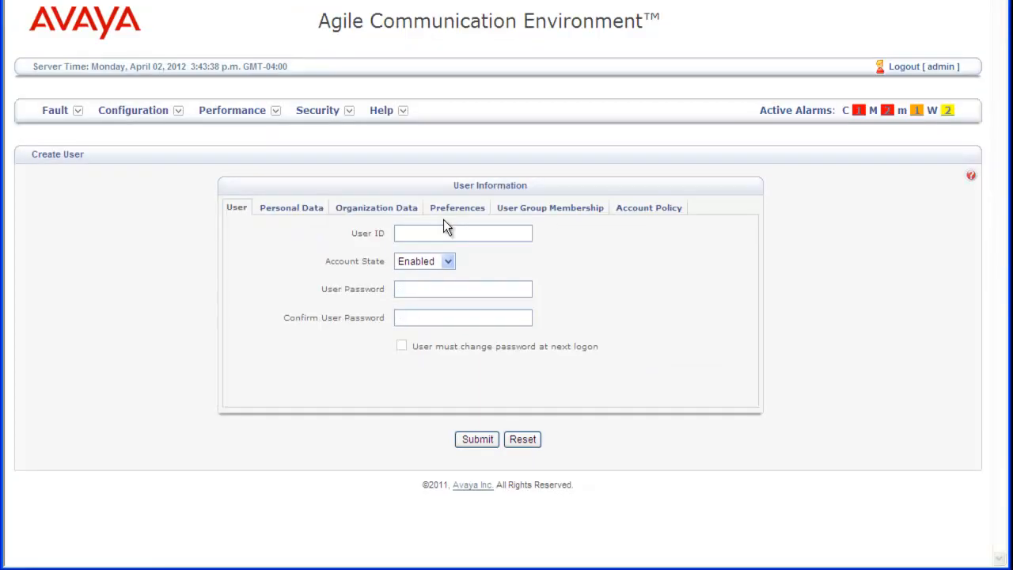
{"action": "key", "text": "Tab"}
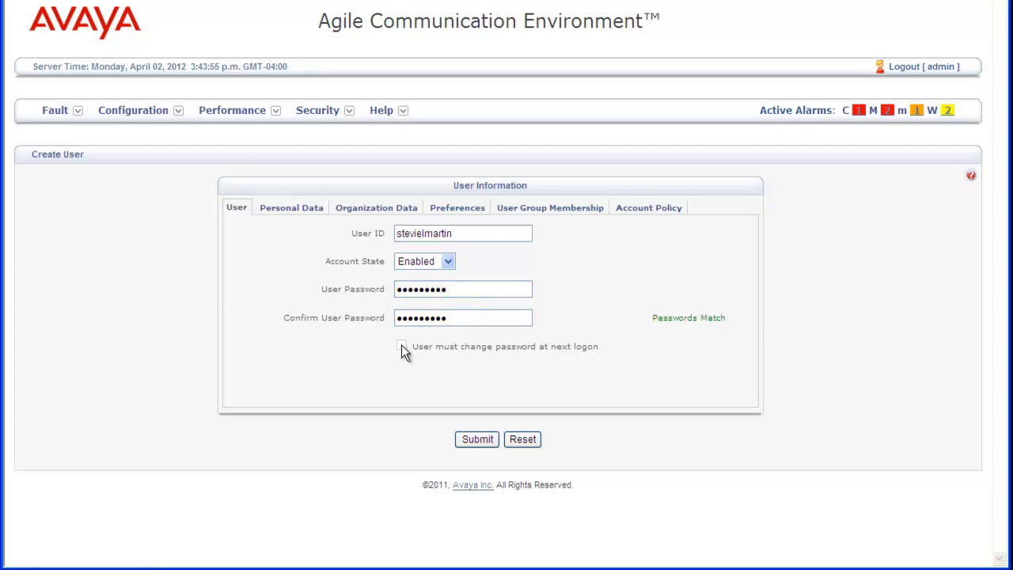
{"action": "left_click", "coordinate": [401, 346]}
- Submit the new user account and go to the List/Edit Users search page
{"action": "left_click", "coordinate": [477, 440]}
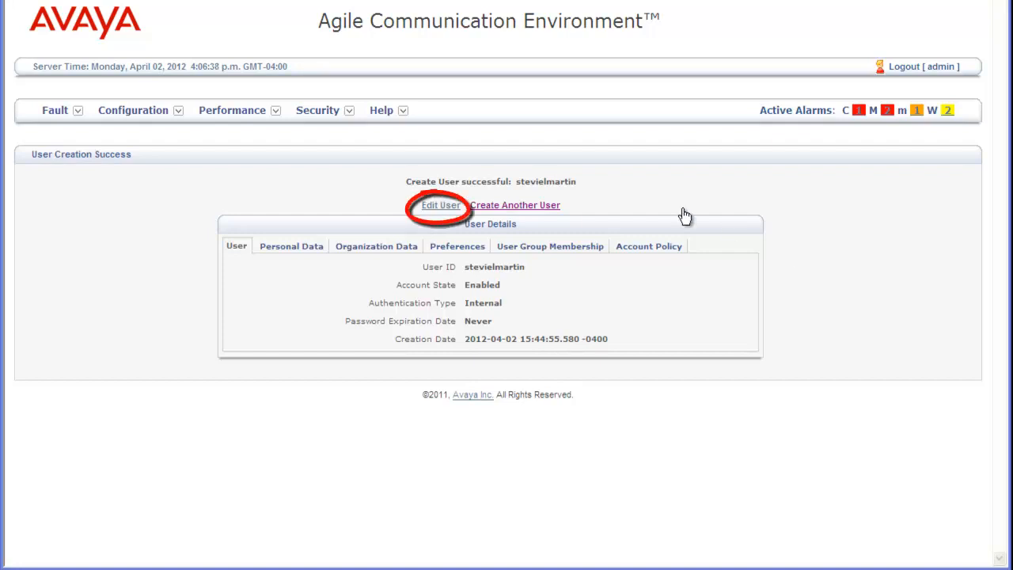
{"action": "left_click", "coordinate": [331, 109]}
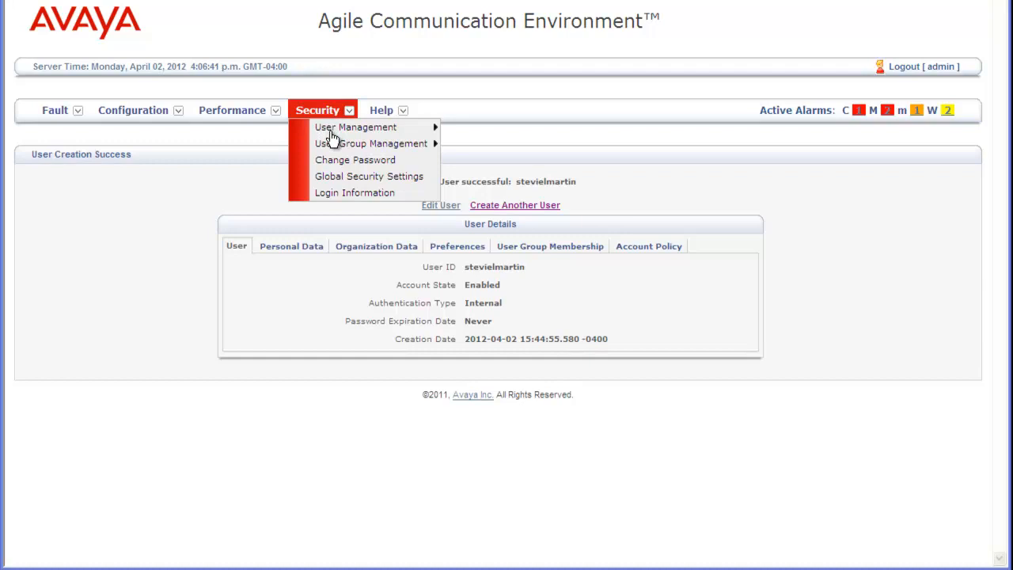
{"action": "mouse_move", "coordinate": [333, 131]}
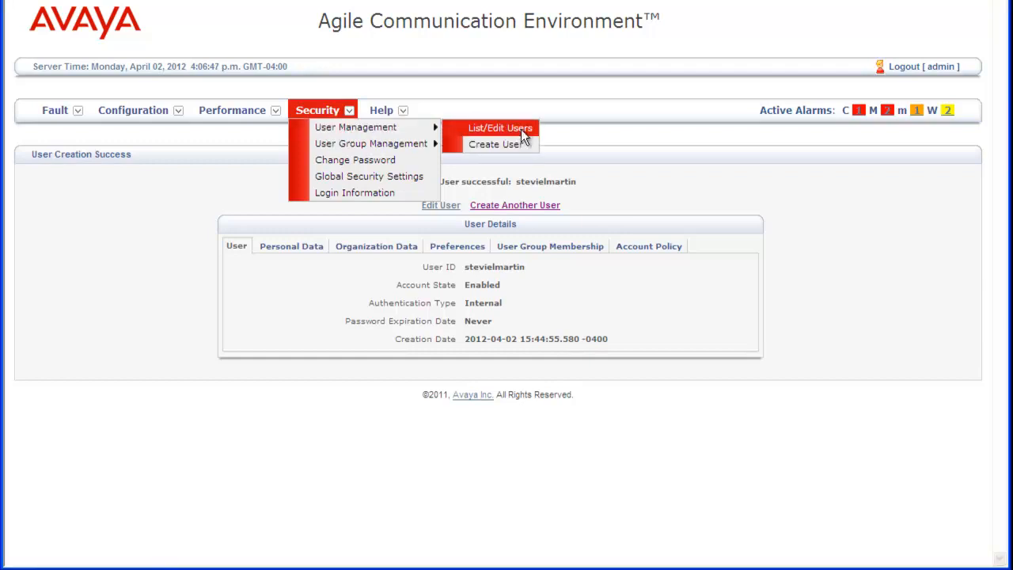
{"action": "left_click", "coordinate": [500, 129]}
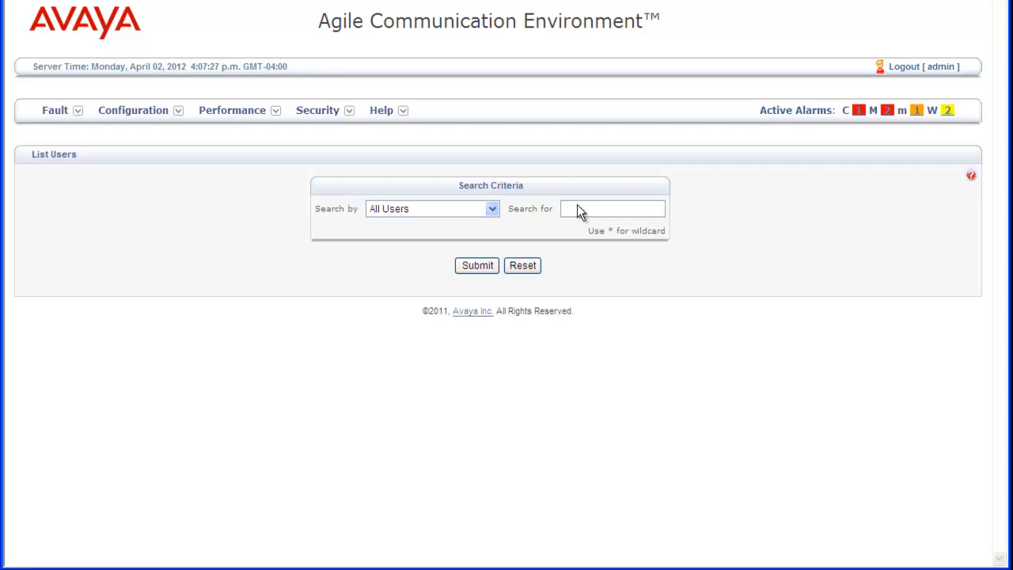
- Search users by User ID with a wildcard pattern matching the new user's ID prefix
{"action": "left_click", "coordinate": [491, 209]}
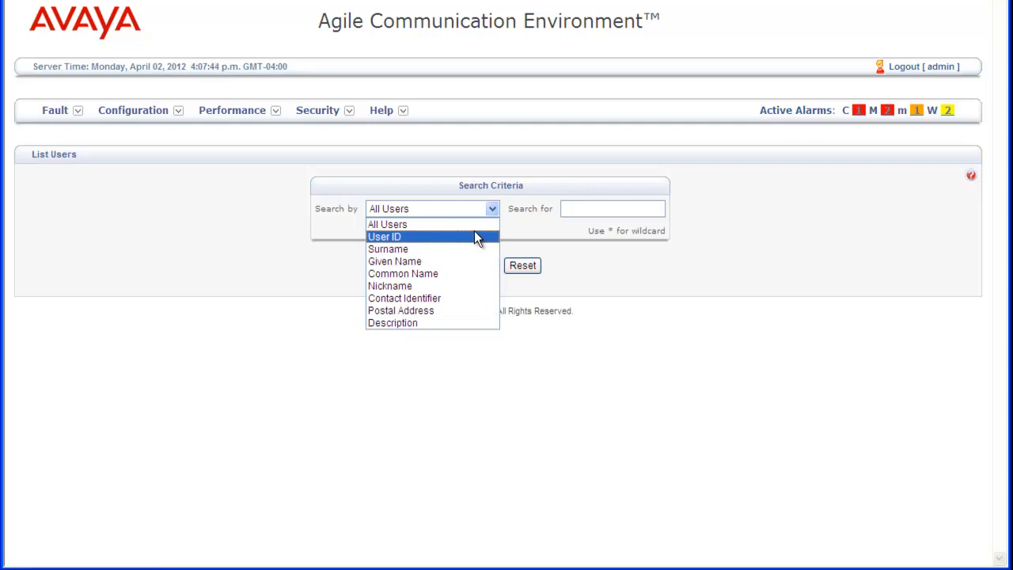
{"action": "left_click", "coordinate": [478, 233]}
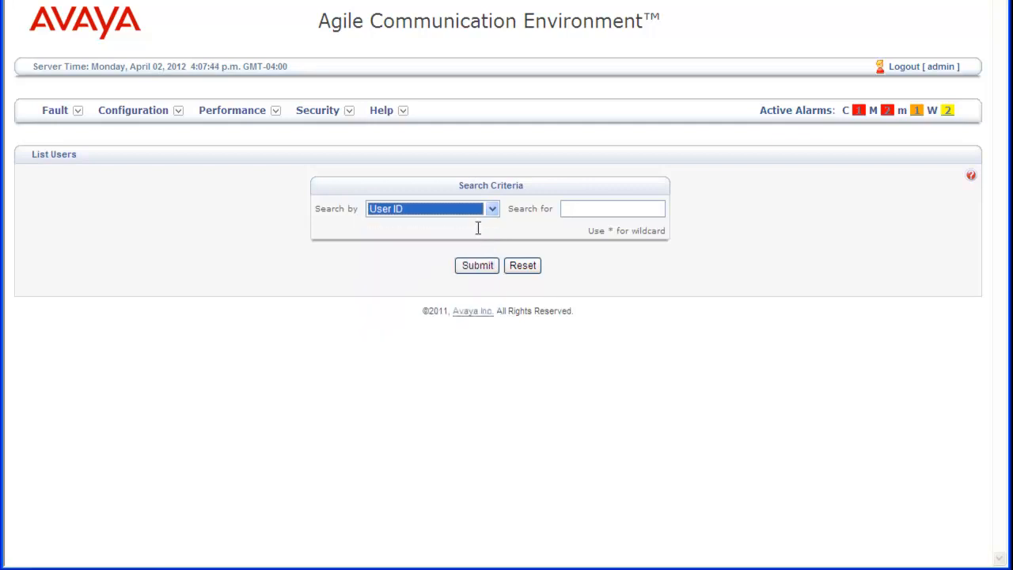
{"action": "left_click", "coordinate": [575, 206]}
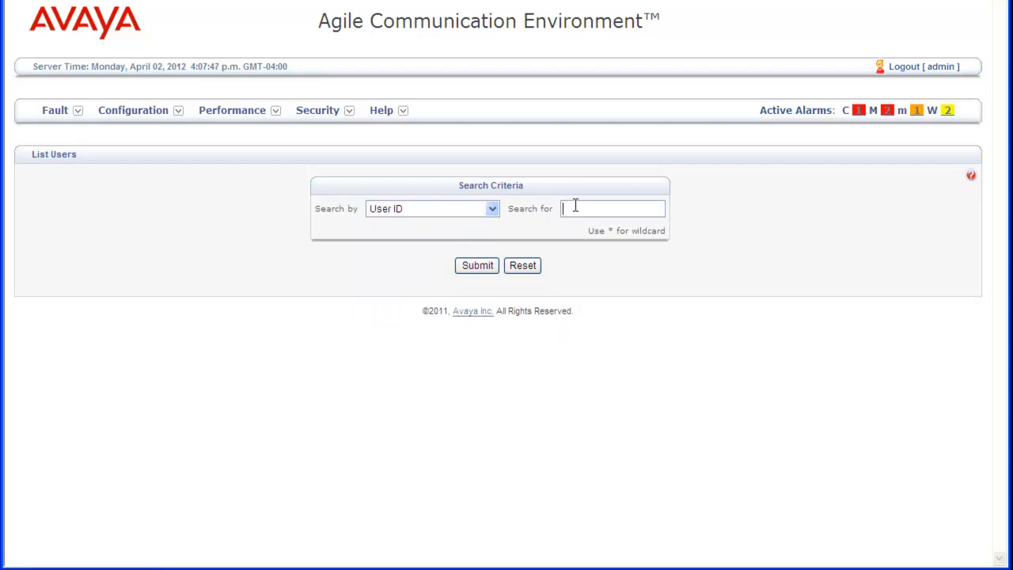
{"action": "type", "text": "stevie*"}
{"action": "left_click", "coordinate": [476, 266]}
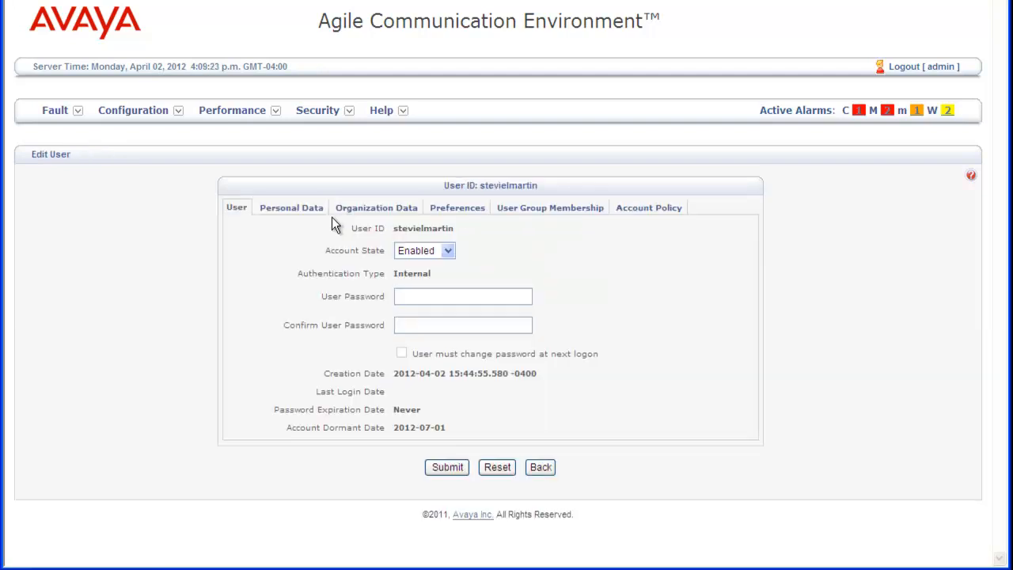
- In the user's personal data, save chat contact stevchat with its Sametime identifier at priority 0.3
{"action": "left_click", "coordinate": [321, 218]}
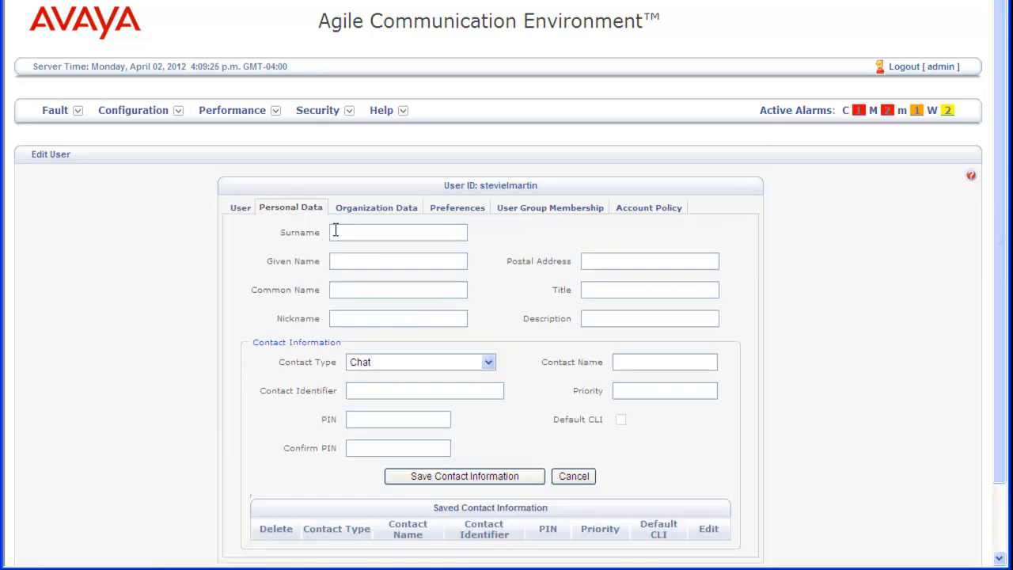
{"action": "left_click", "coordinate": [336, 232]}
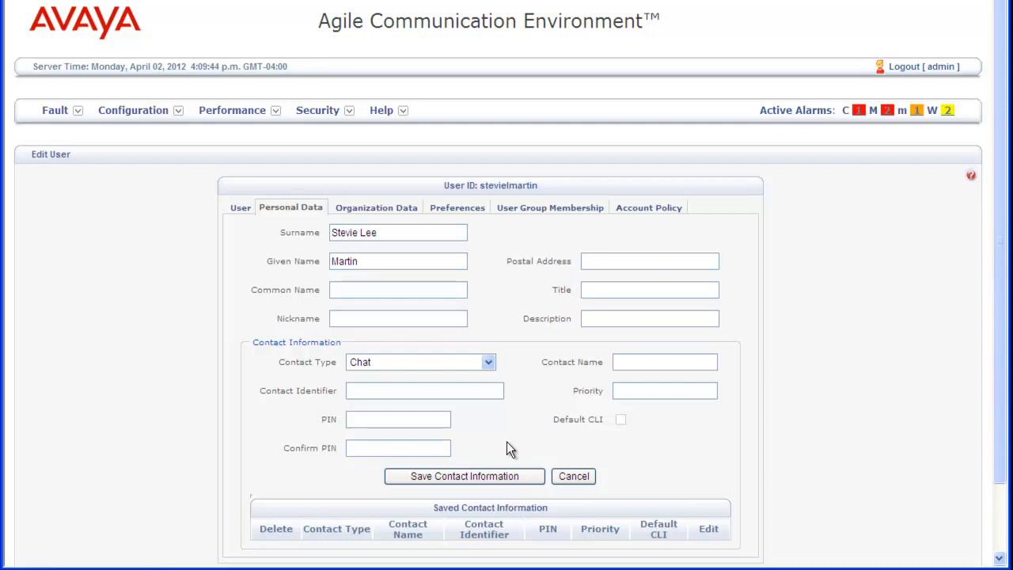
{"action": "left_click", "coordinate": [661, 363]}
{"action": "type", "text": "stevchat"}
{"action": "key", "text": "Tab"}
{"action": "type", "text": "st"}
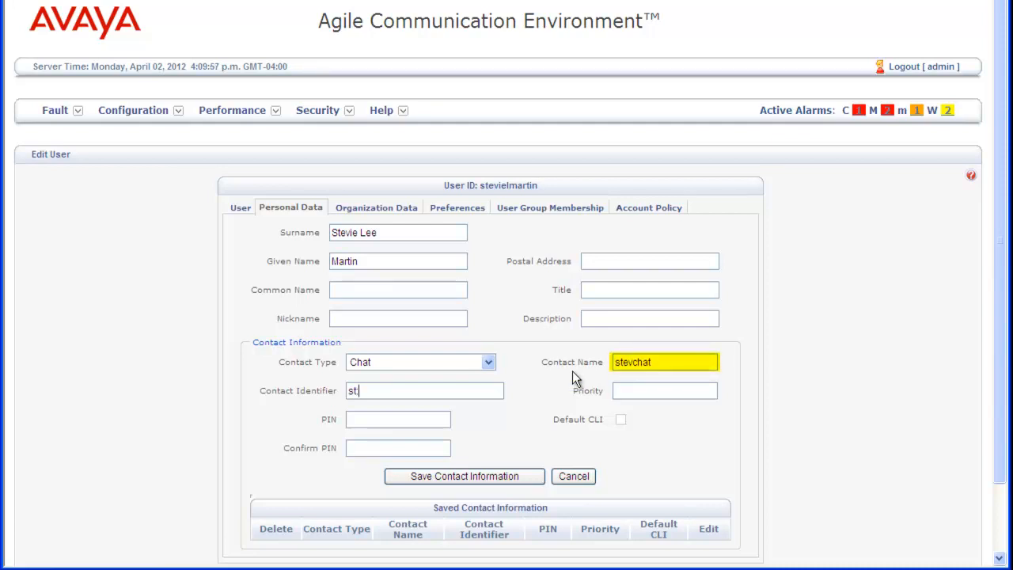
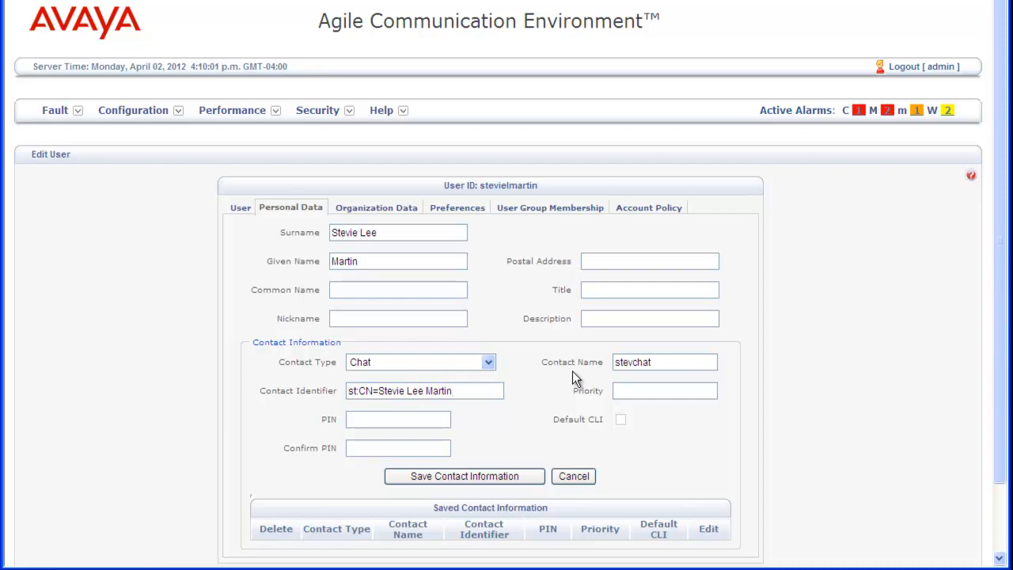
{"action": "type", "text": "/O=Avaya"}
{"action": "key", "text": "Tab"}
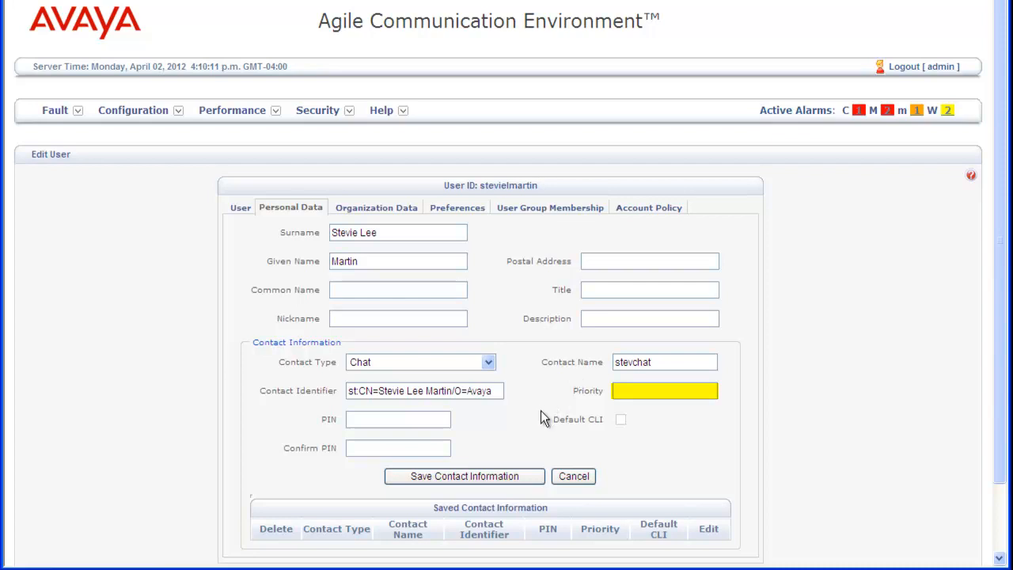
{"action": "type", "text": ".3"}
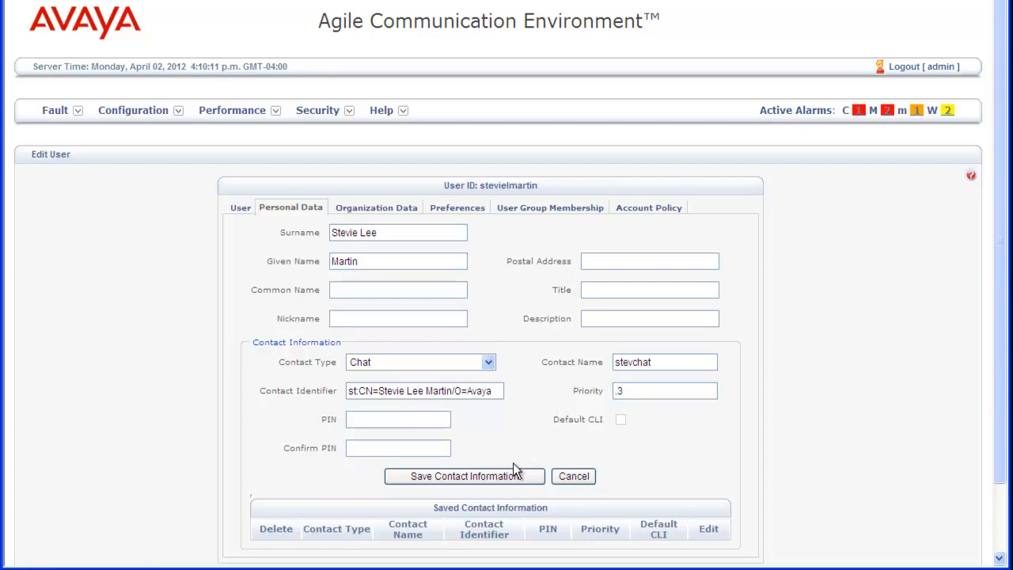
{"action": "left_click", "coordinate": [511, 477]}
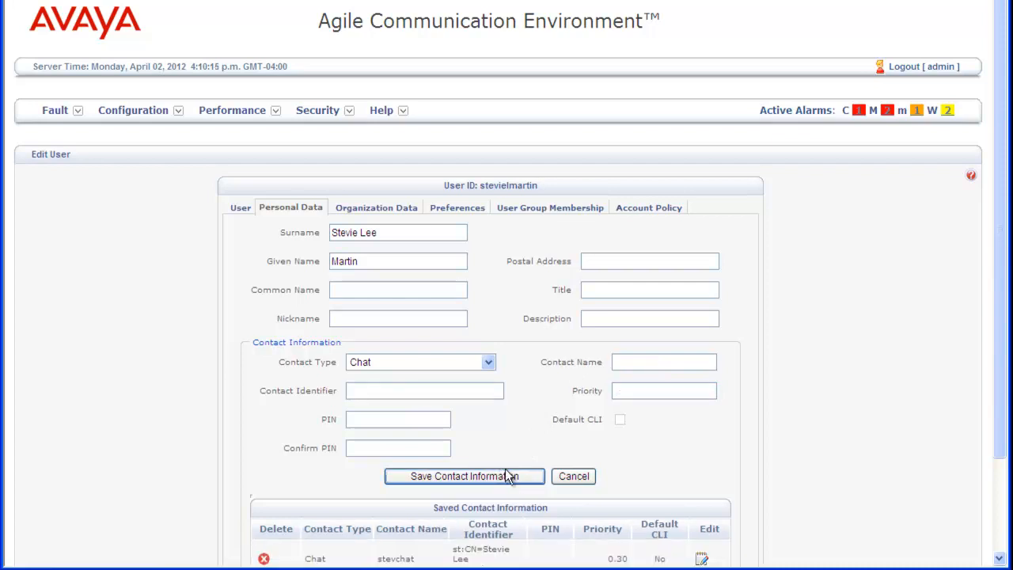
- Save Telephone contact deskphone with its tel: number, priority 0.9, as the default CLI
{"action": "left_click", "coordinate": [488, 364]}
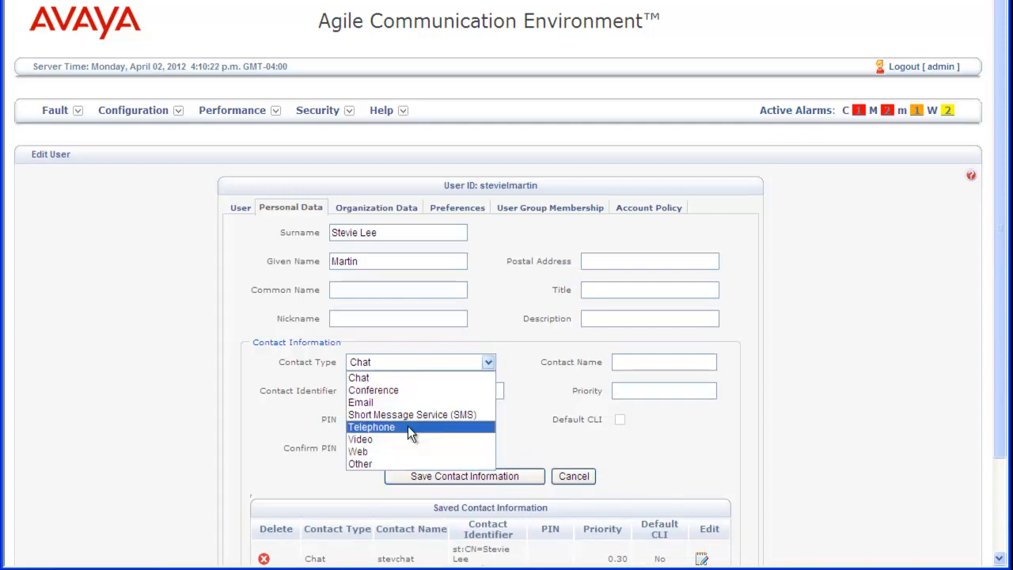
{"action": "left_click", "coordinate": [408, 427]}
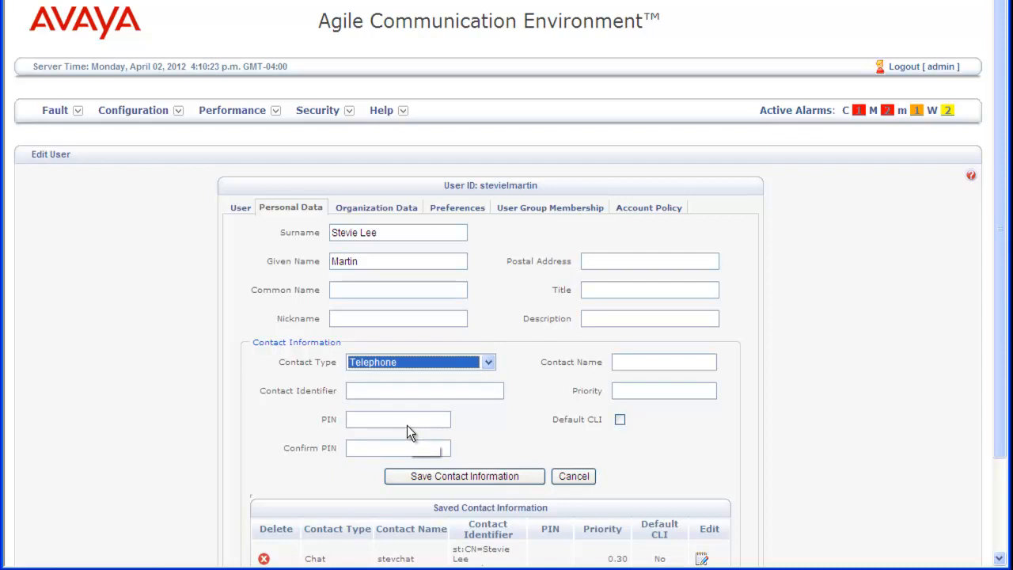
{"action": "key", "text": "Tab"}
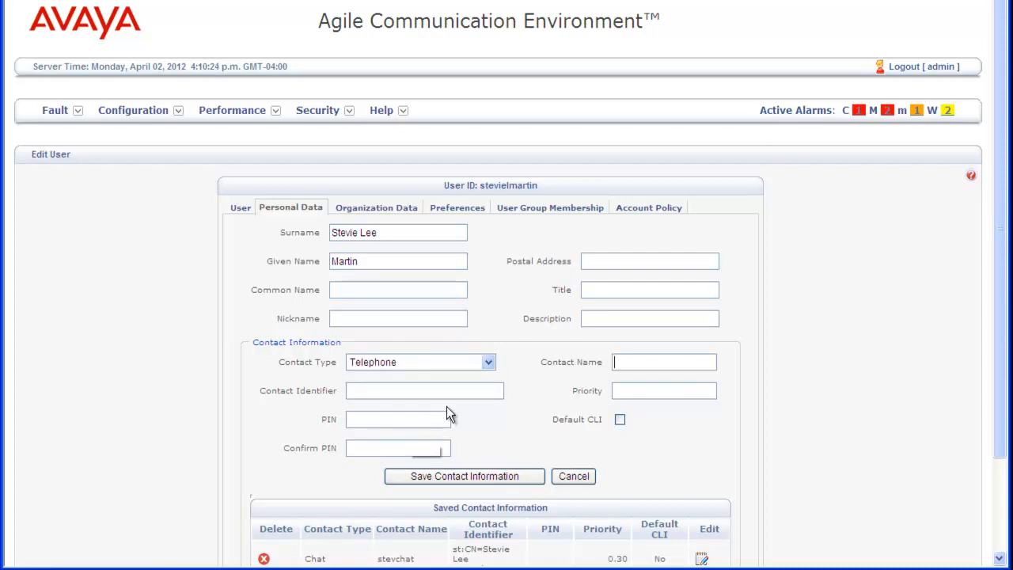
{"action": "type", "text": "deskp"}
{"action": "type", "text": "hone"}
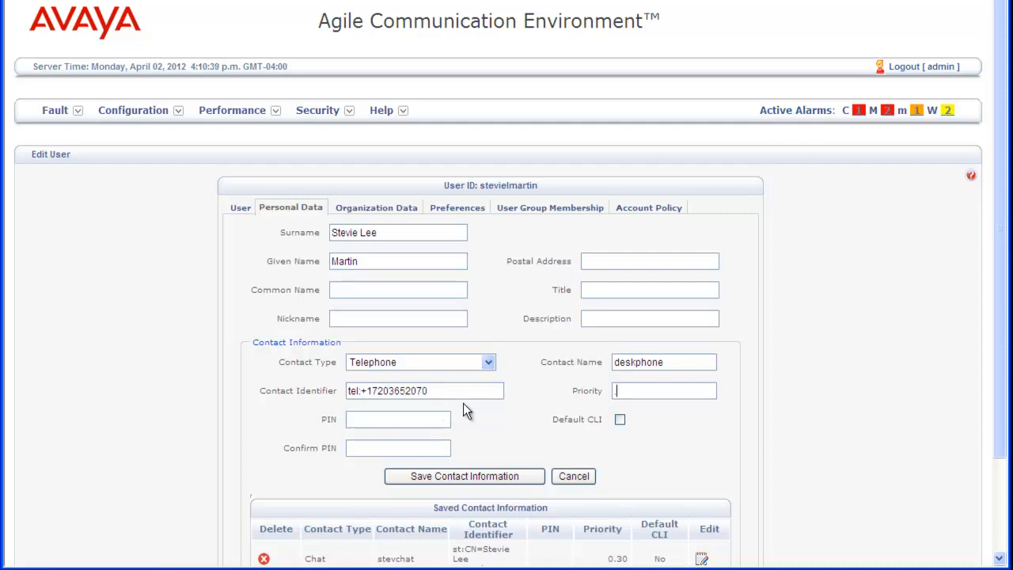
{"action": "type", "text": ".9"}
{"action": "left_click", "coordinate": [592, 420]}
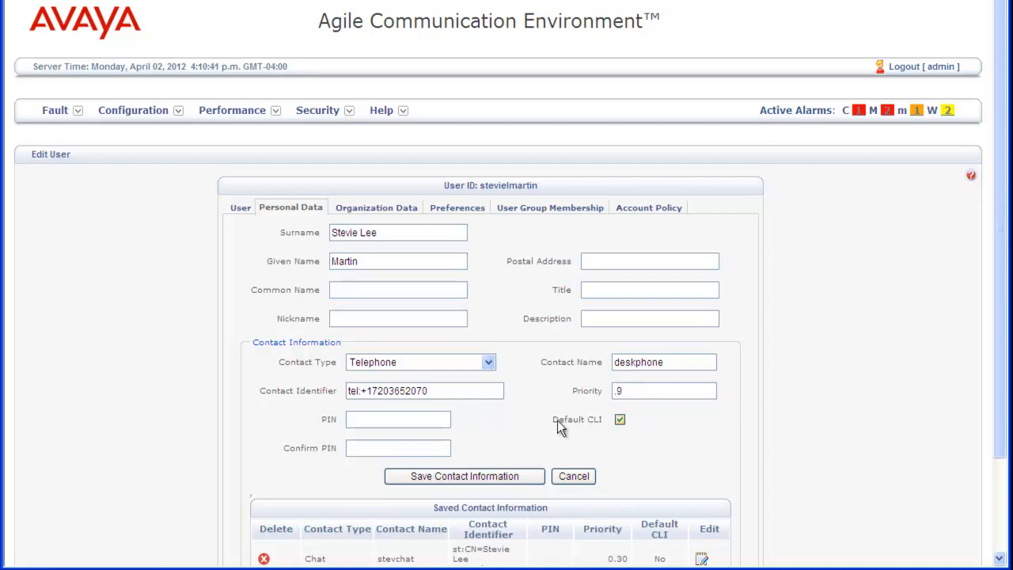
{"action": "left_click", "coordinate": [499, 478]}
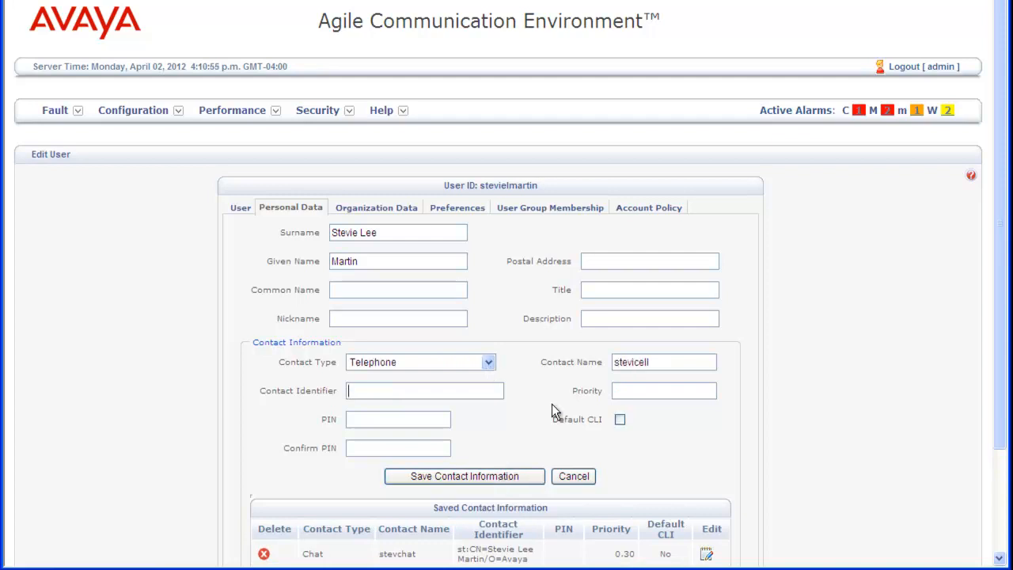
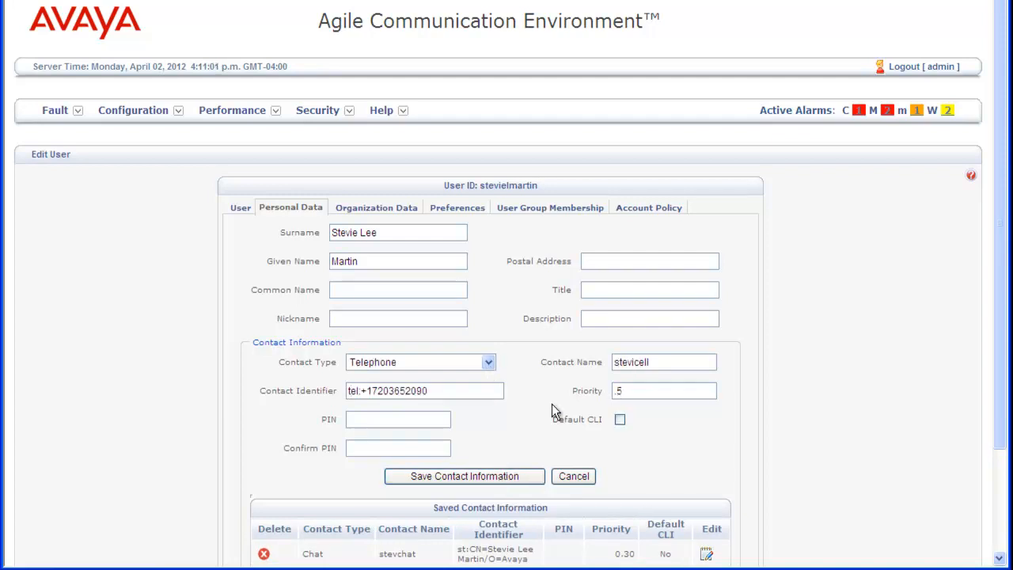
- Save the second telephone contact, stevicell, at priority 0.5
{"action": "left_click", "coordinate": [532, 475]}
{"action": "scroll", "coordinate": [818, 366], "scroll_direction": "down", "scroll_amount": 3}
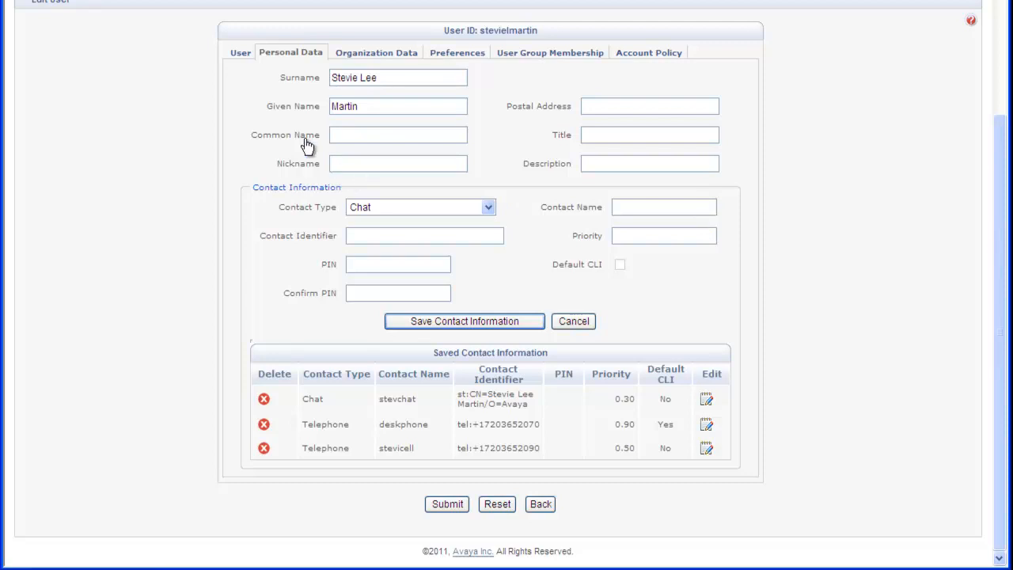
- On the User Group Membership tab, add the user to DCE_standard and Sametime
{"action": "left_click", "coordinate": [388, 53]}
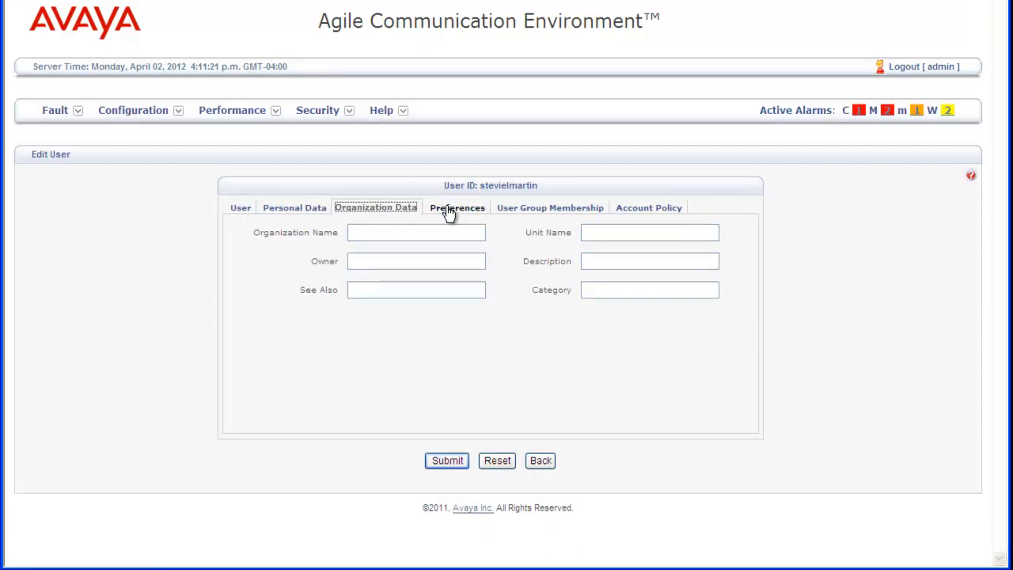
{"action": "left_click", "coordinate": [449, 212]}
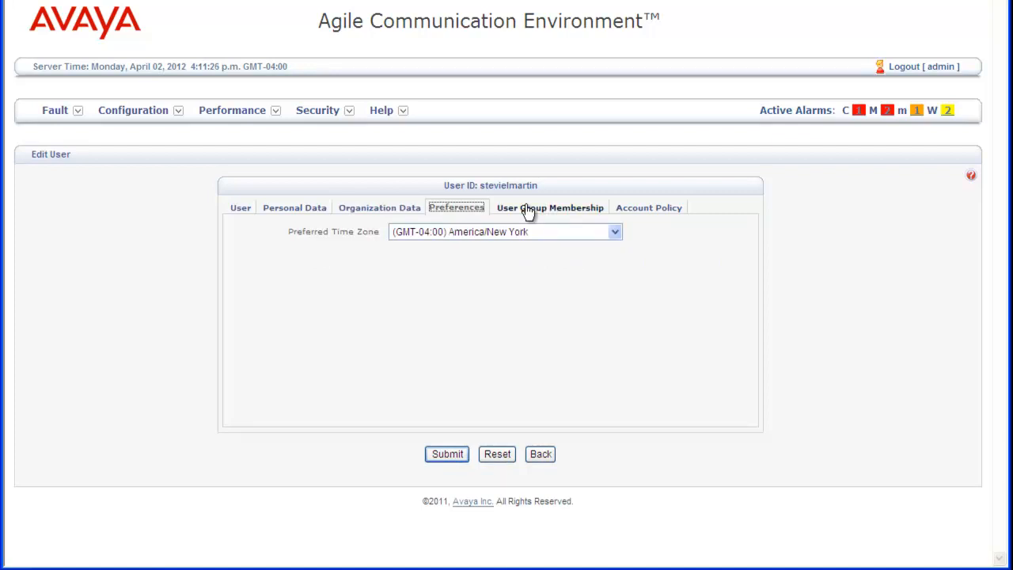
{"action": "left_click", "coordinate": [526, 212]}
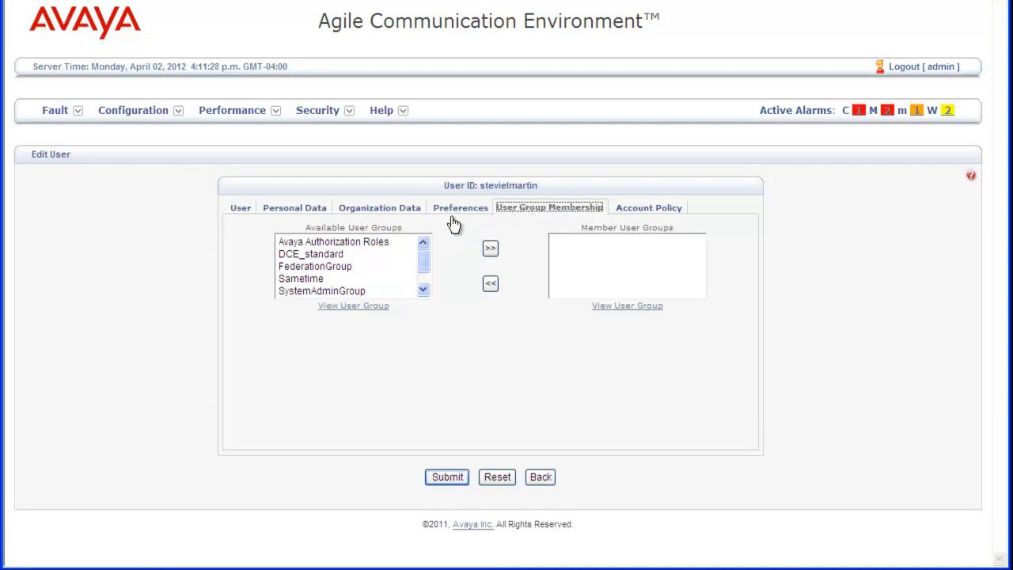
{"action": "left_click", "coordinate": [343, 255]}
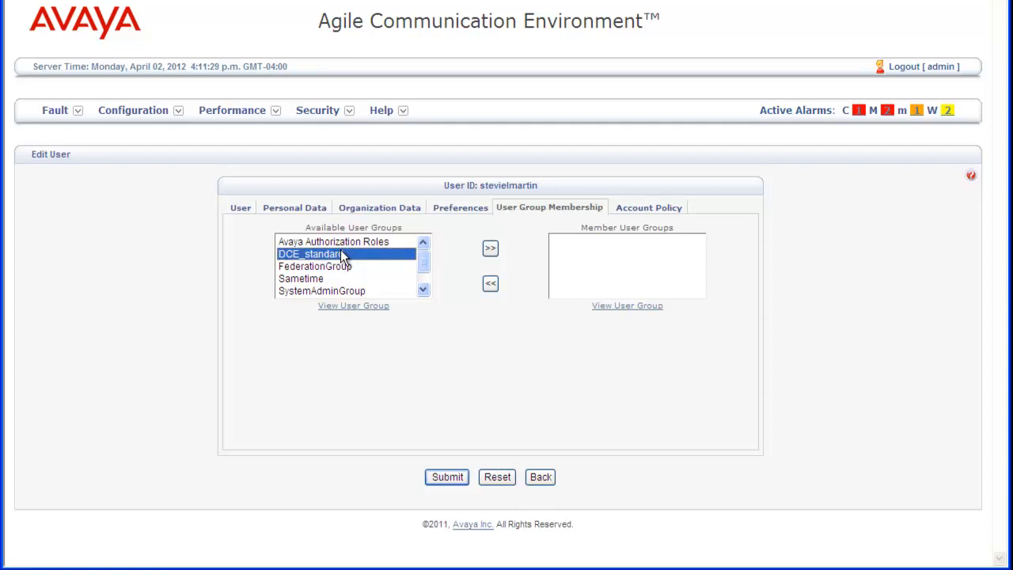
{"action": "left_click", "coordinate": [491, 250]}
{"action": "double_click", "coordinate": [387, 266]}
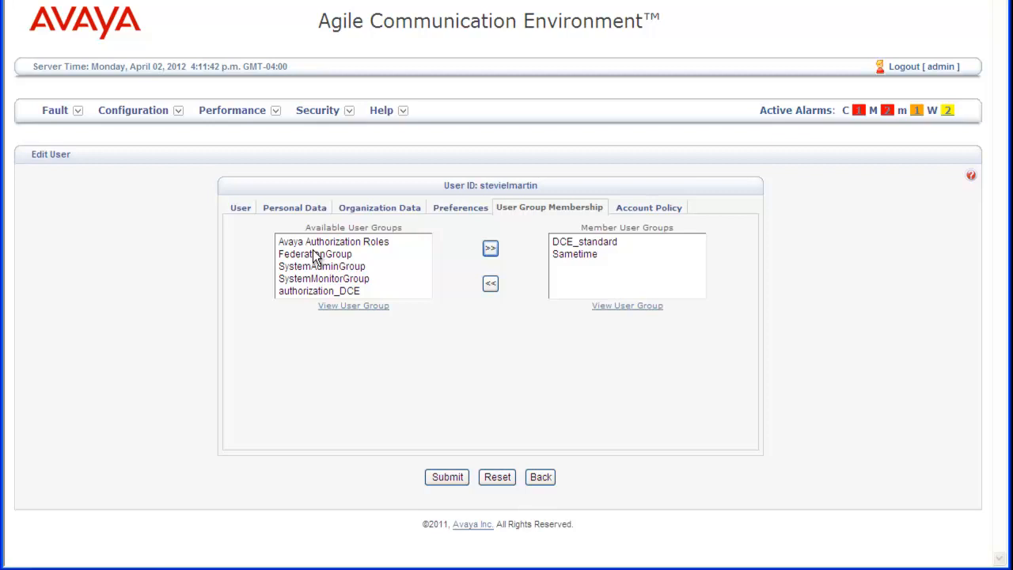
- Add authorization_DCE too, submit the user, and view the Account Policy settings
{"action": "left_click", "coordinate": [316, 254]}
{"action": "key", "text": "Down"}
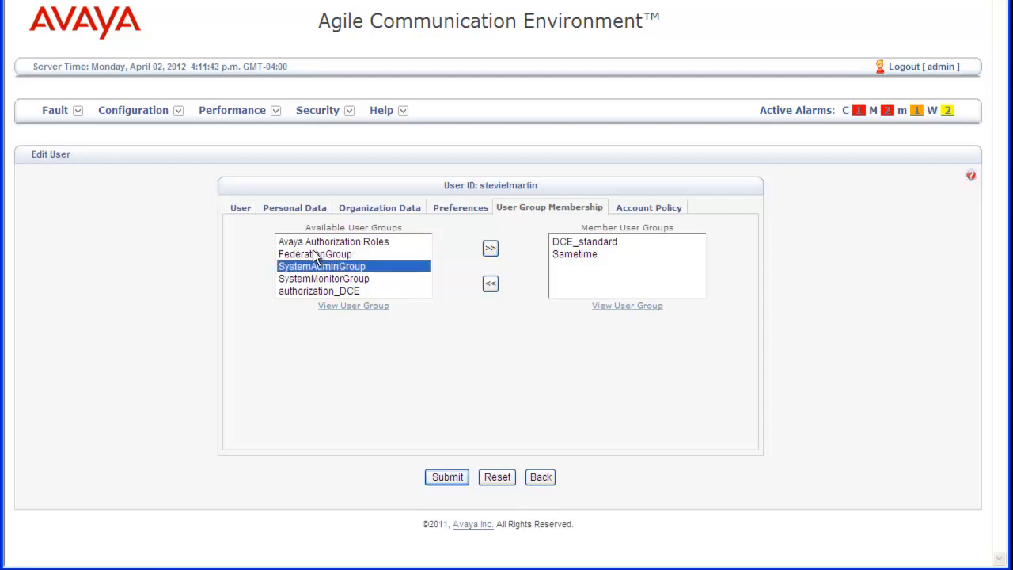
{"action": "key", "text": "Down"}
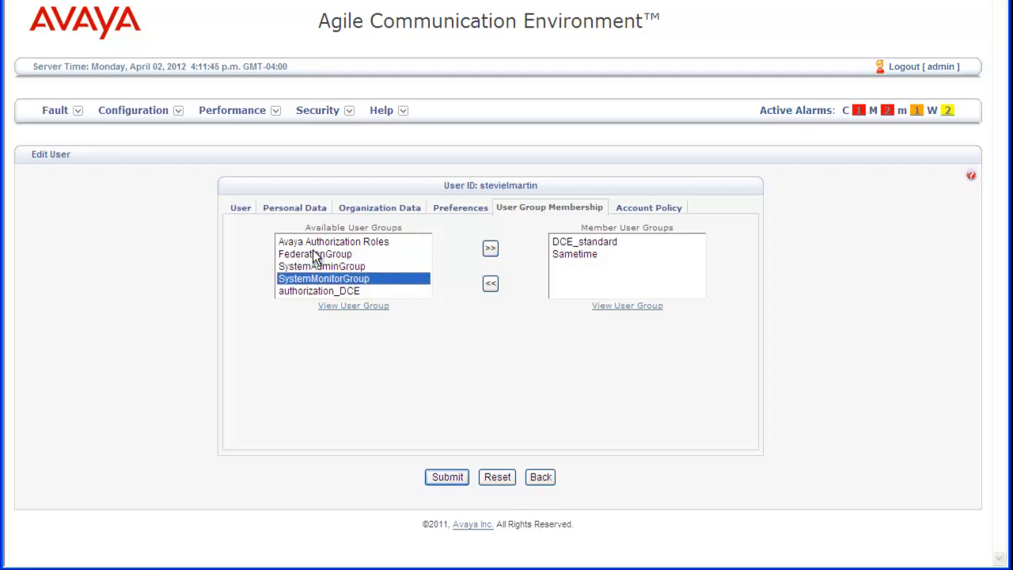
{"action": "key", "text": "Down"}
{"action": "left_click", "coordinate": [491, 249]}
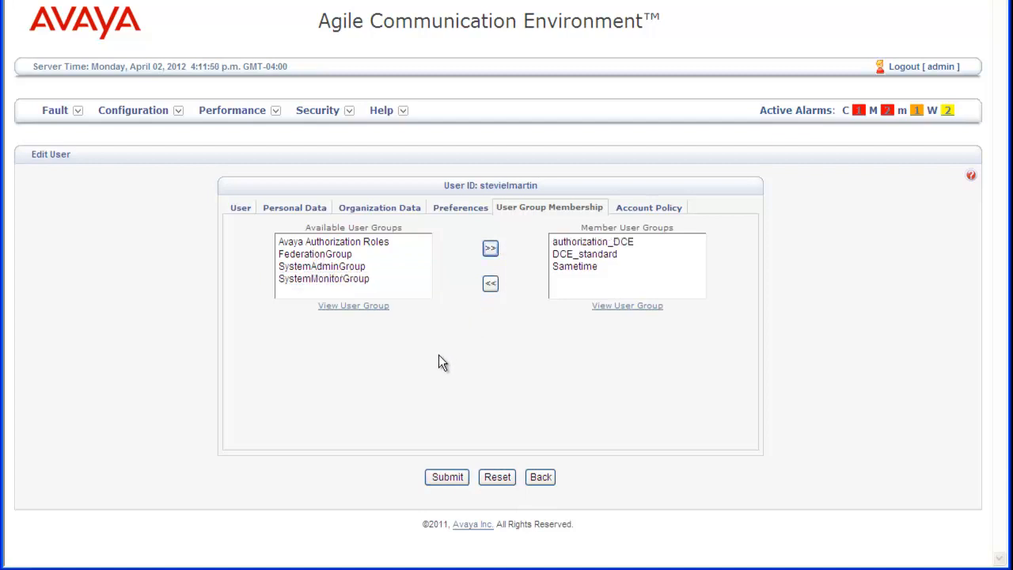
{"action": "left_click", "coordinate": [448, 476]}
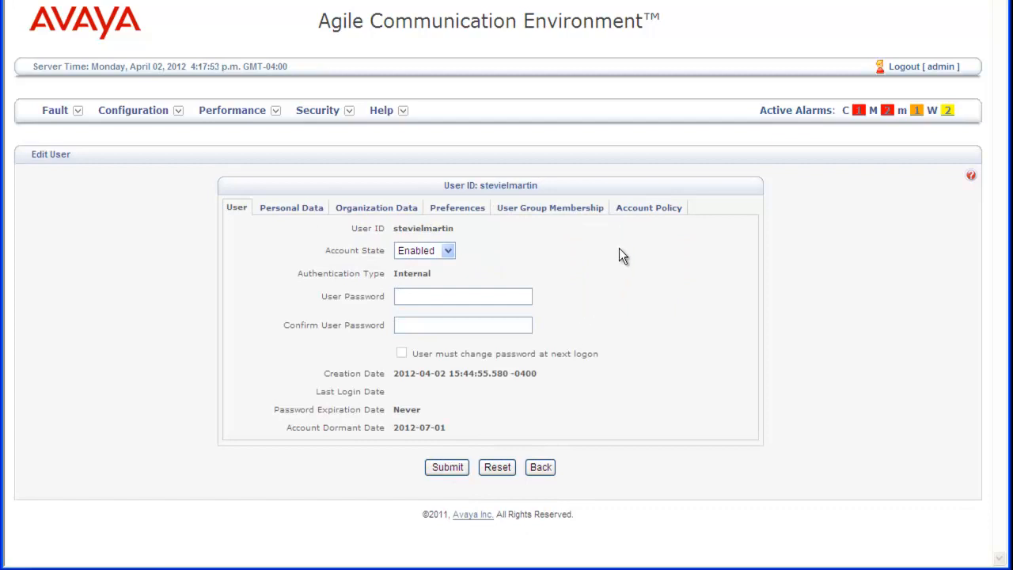
{"action": "left_click", "coordinate": [641, 213]}
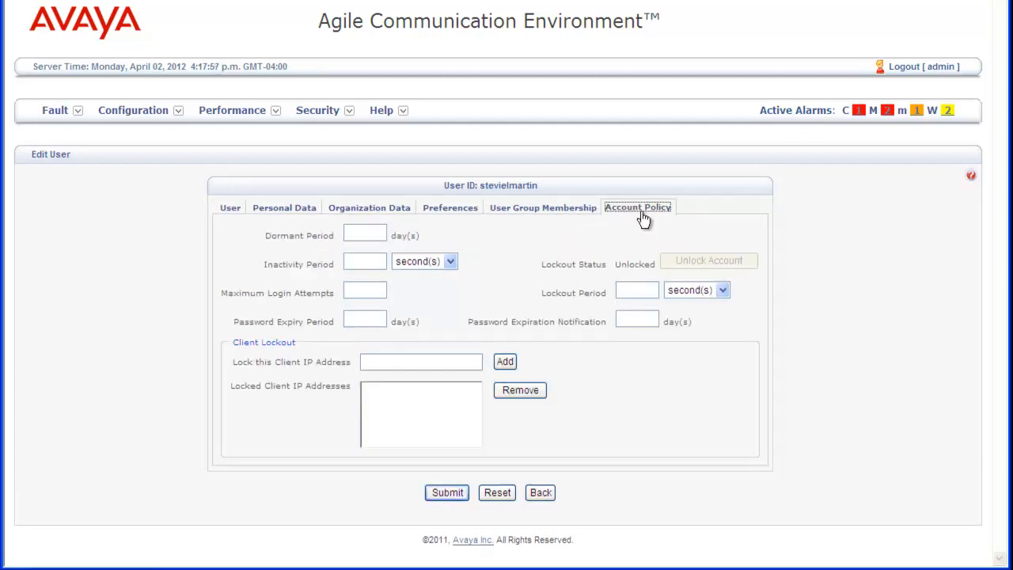